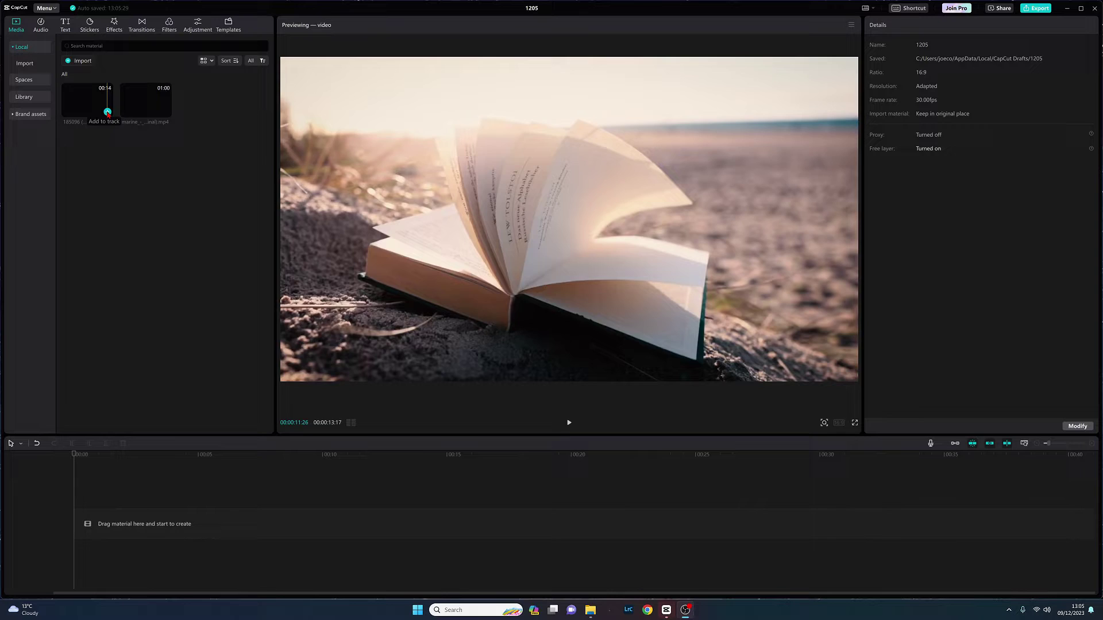
Add the book clip to the timeline and preview it from the start
left_click(106, 113)
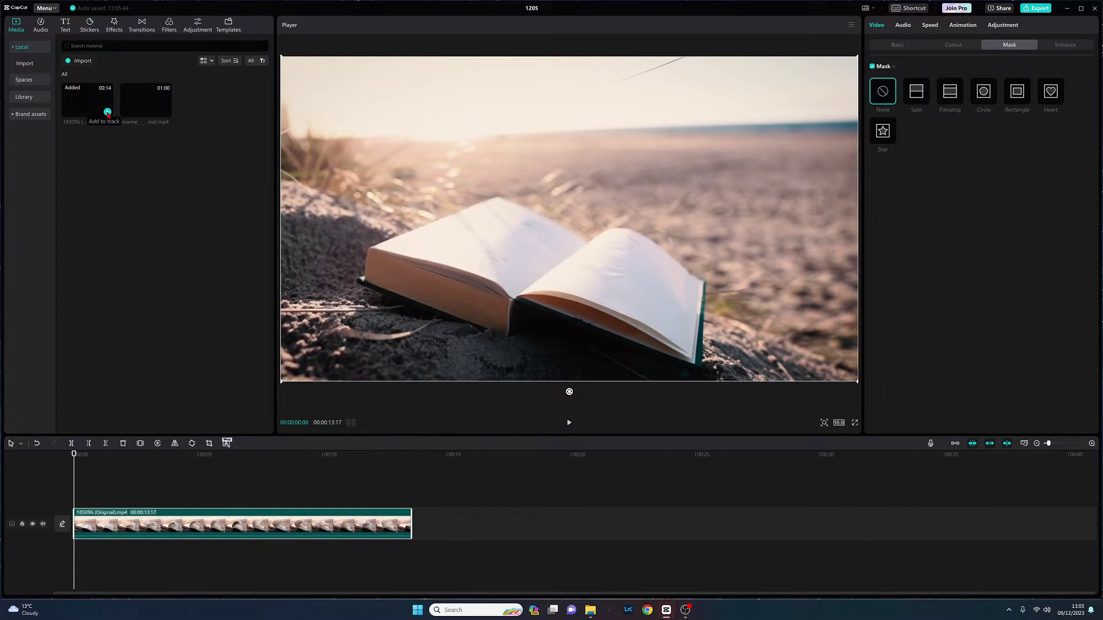
key("space")
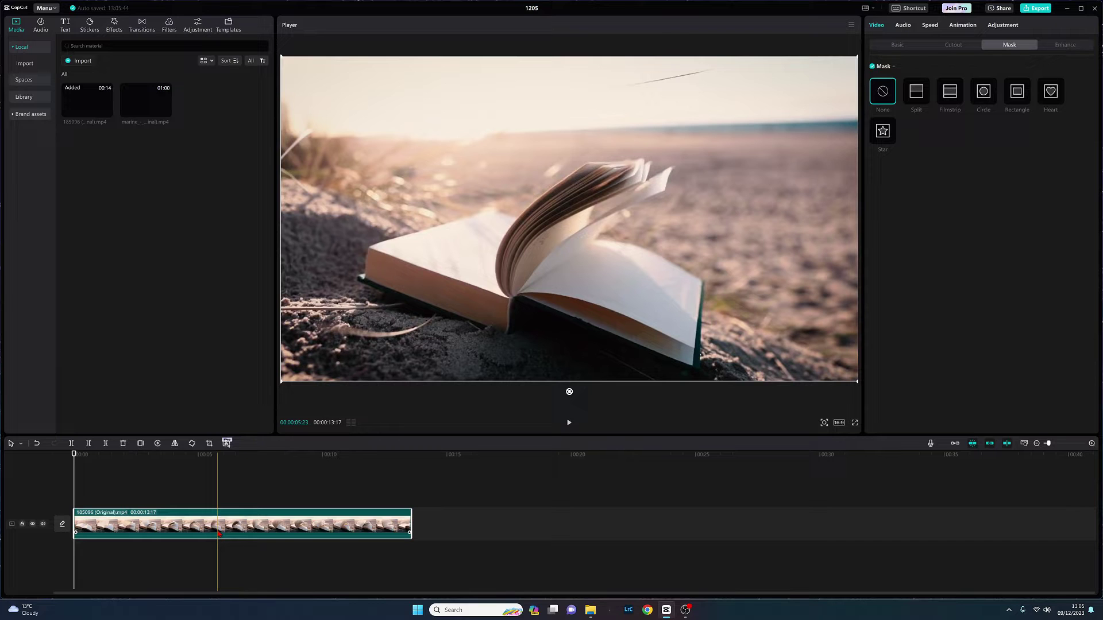
key("Left")
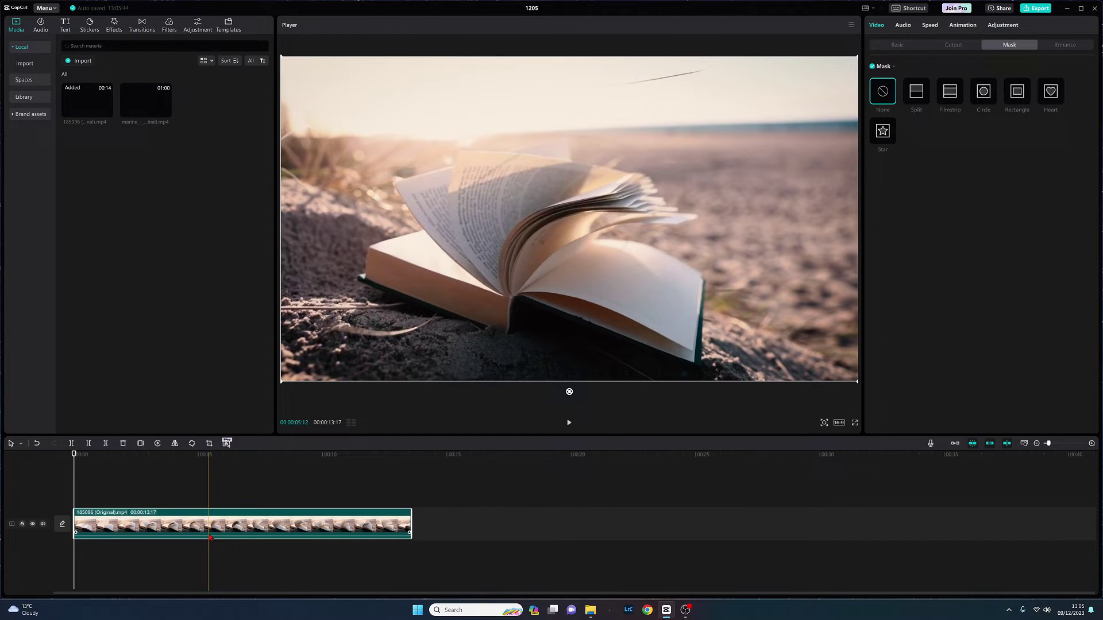
key("Home")
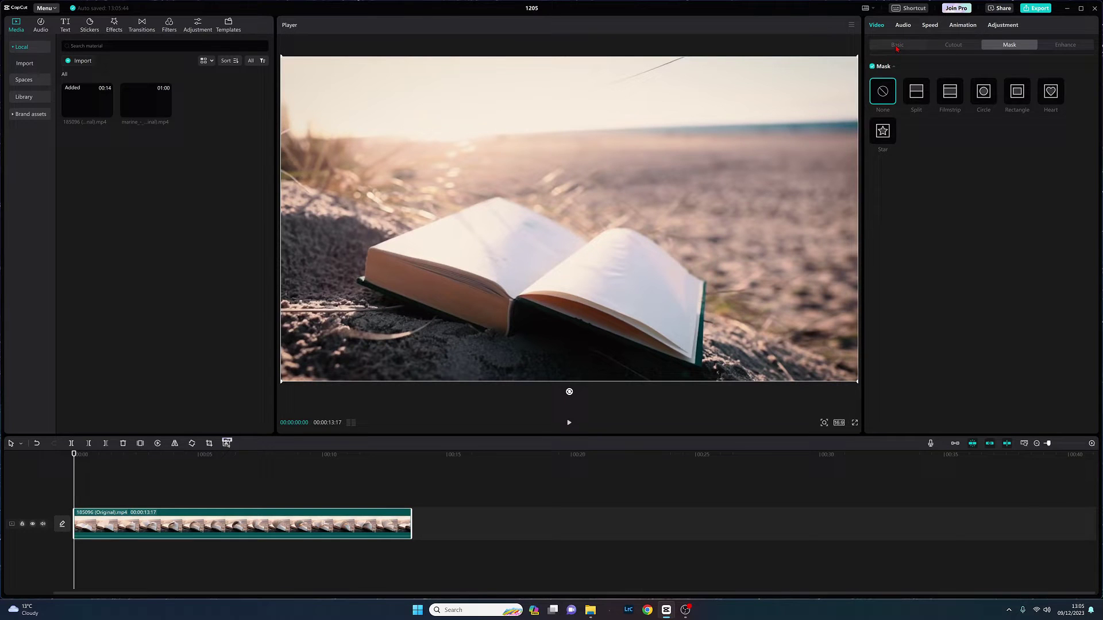
Shift the book clip left in the frame and scale it to 106%
left_click(897, 45)
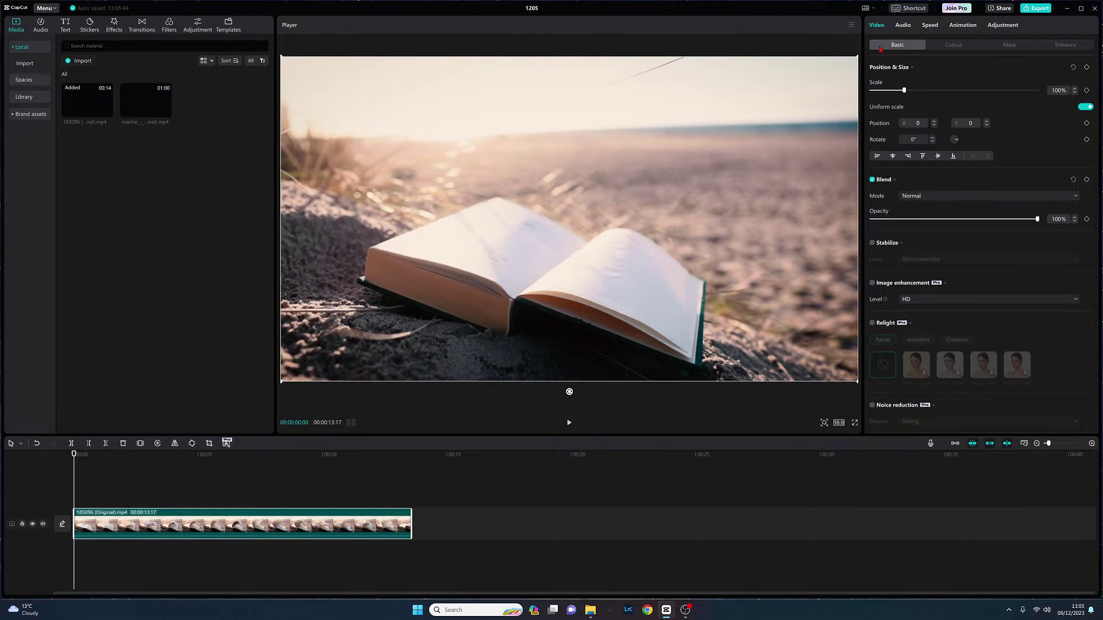
left_click(582, 227)
left_click_drag(575, 224, 581, 221)
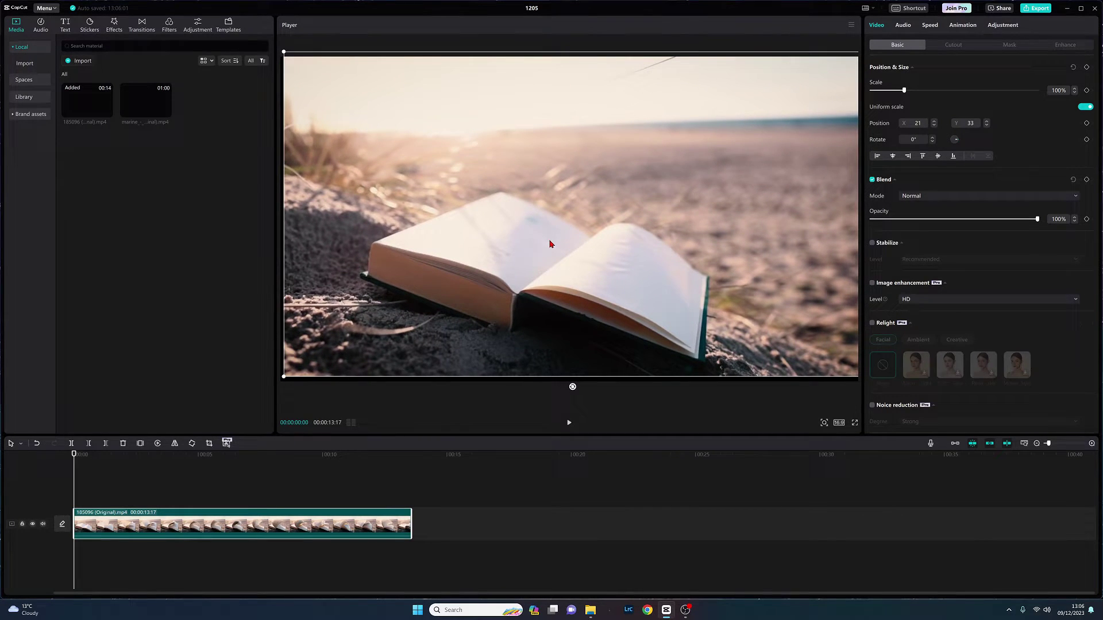
left_click_drag(550, 245, 467, 255)
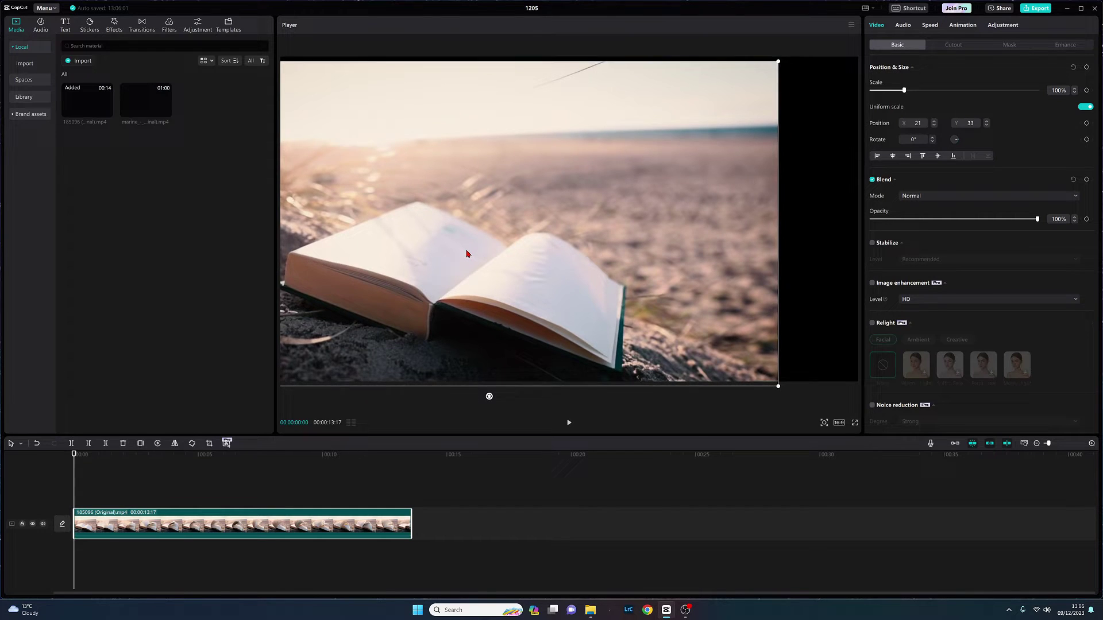
left_click_drag(468, 255, 455, 259)
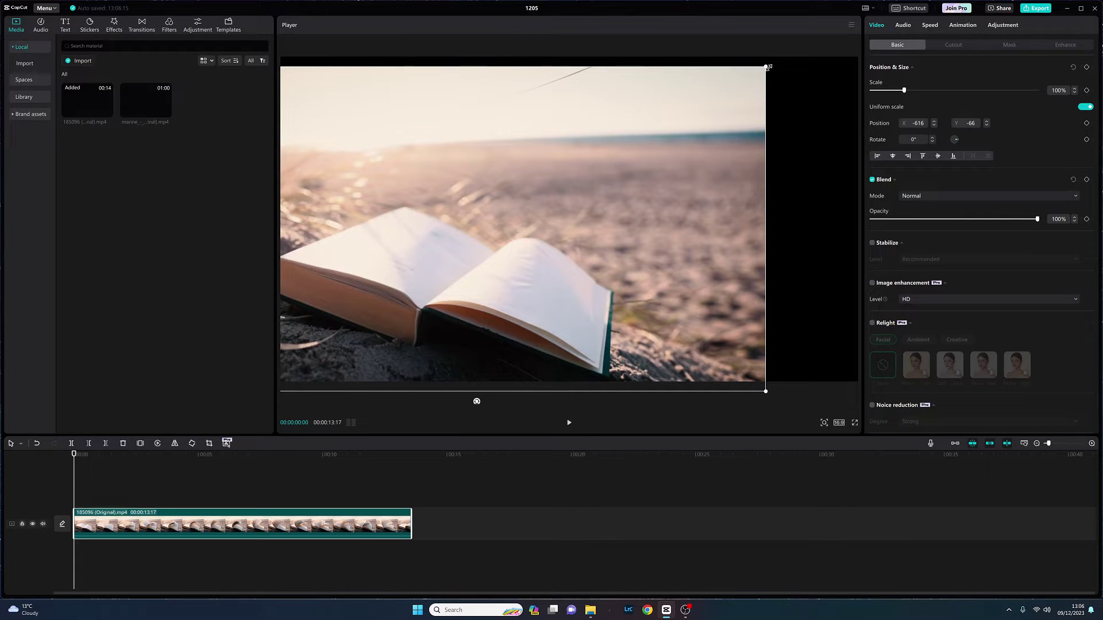
left_click_drag(767, 68, 784, 54)
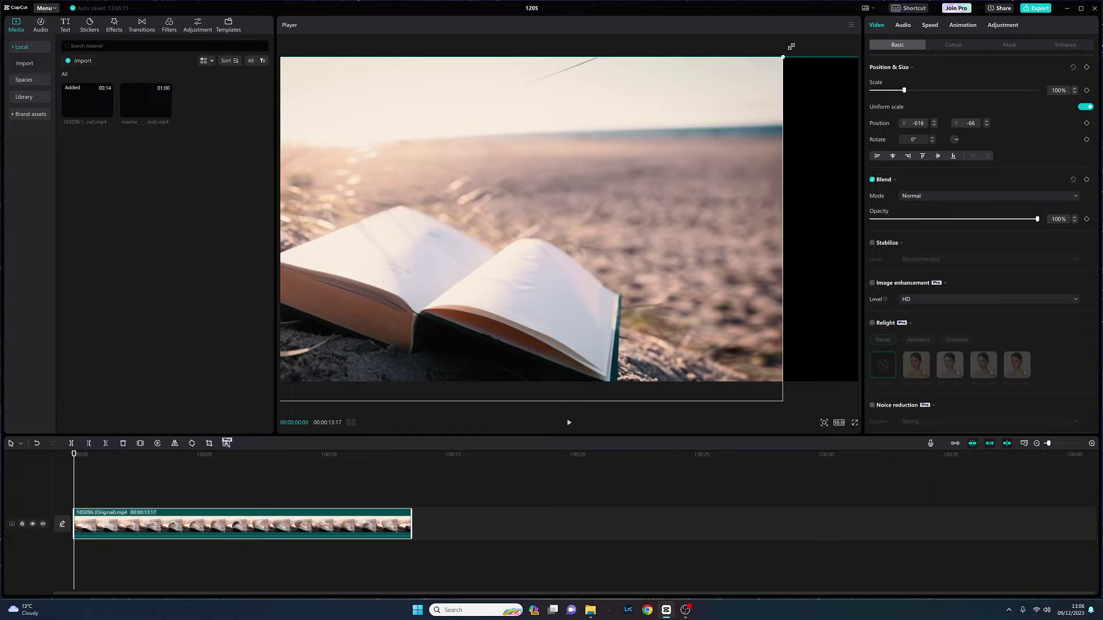
scroll(516, 297, "up", 2)
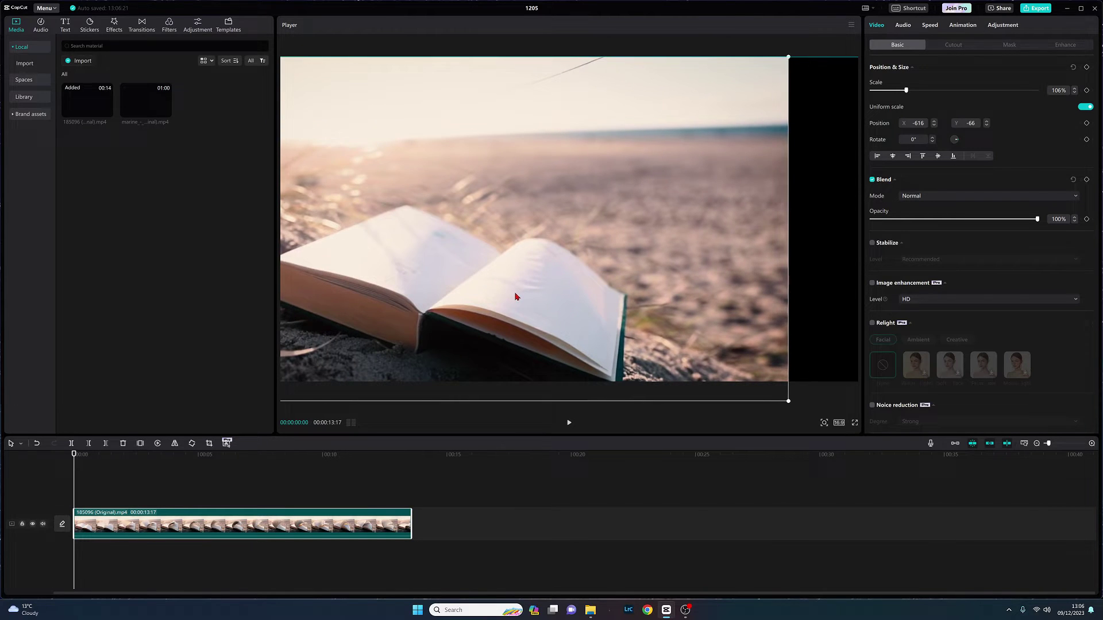
left_click_drag(516, 298, 505, 299)
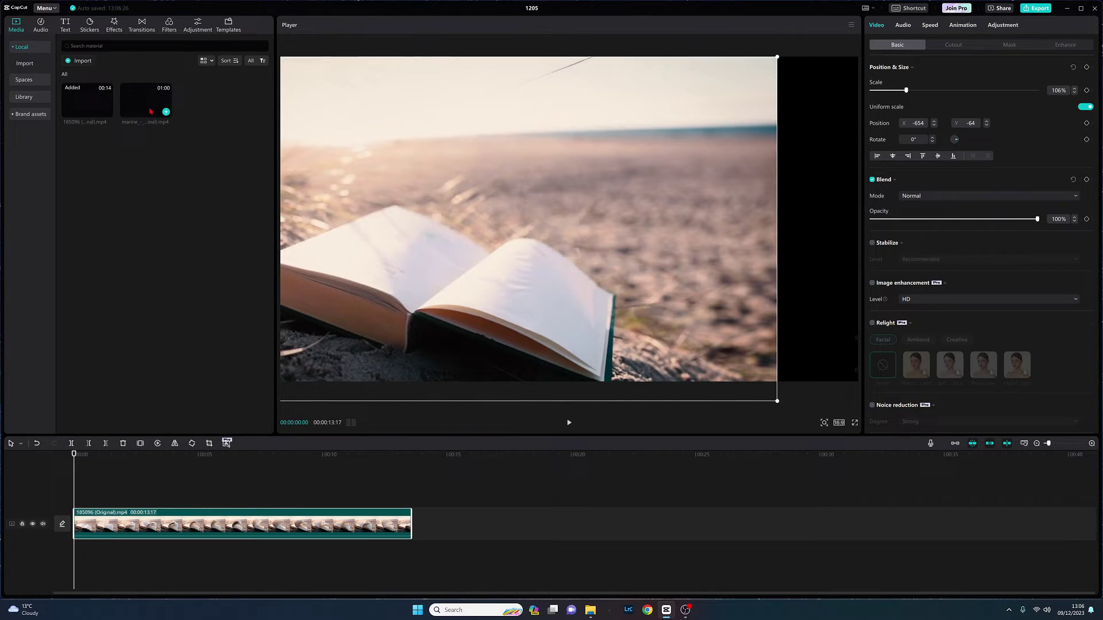
mouse_move(145, 101)
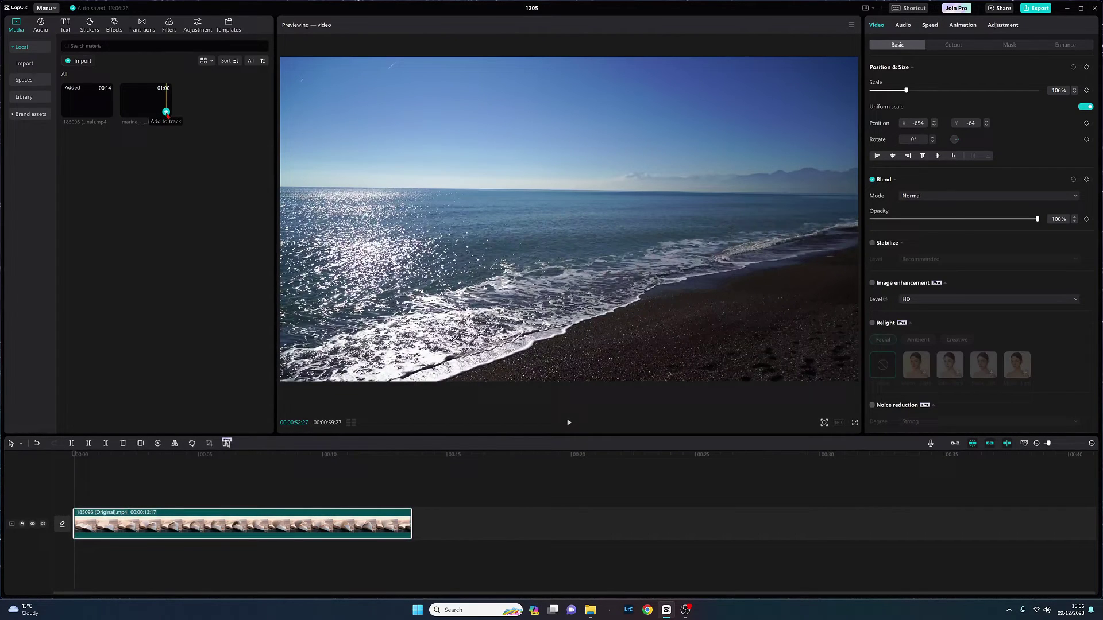
Add the ocean clip on a new track above the book clip
left_click(165, 112)
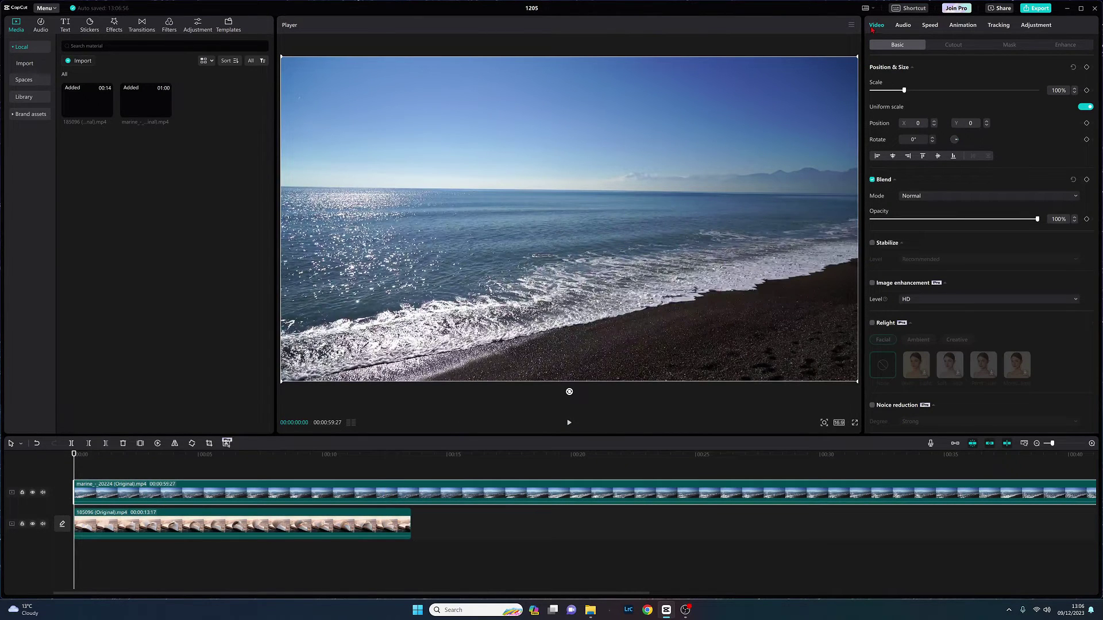
Apply a Split mask to the ocean clip, angled at 70° and moved right
left_click(1010, 48)
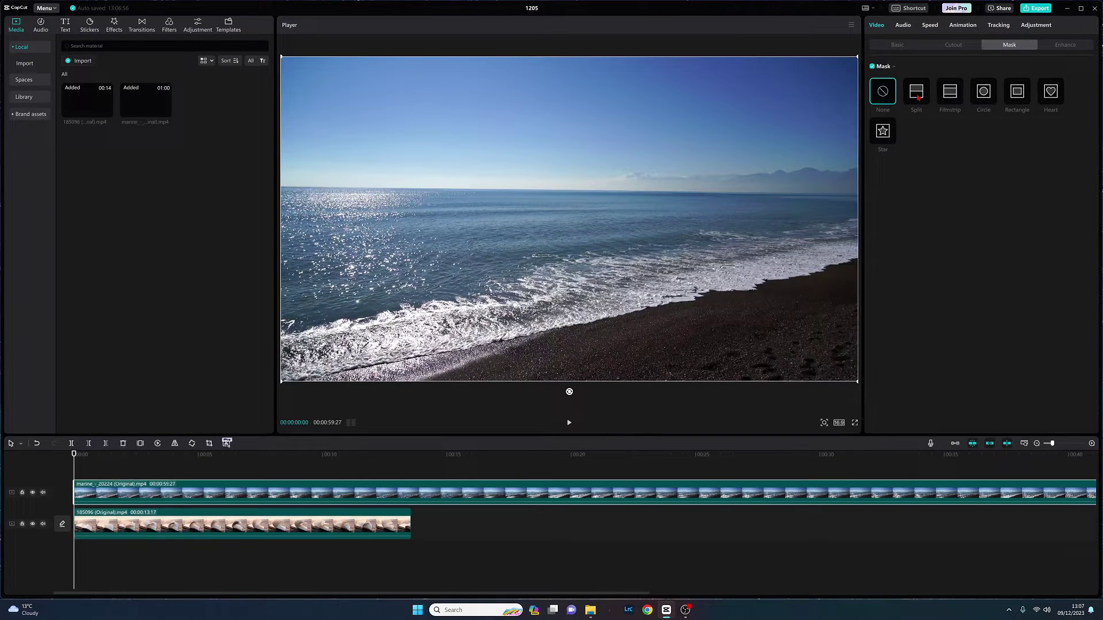
left_click(916, 93)
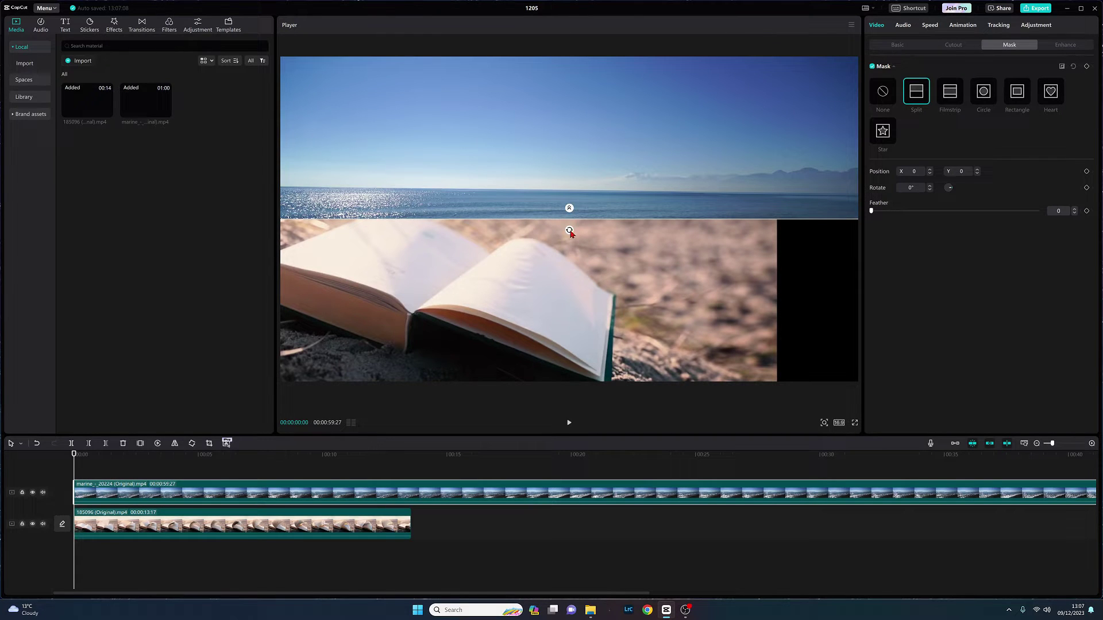
left_click_drag(568, 231, 534, 235)
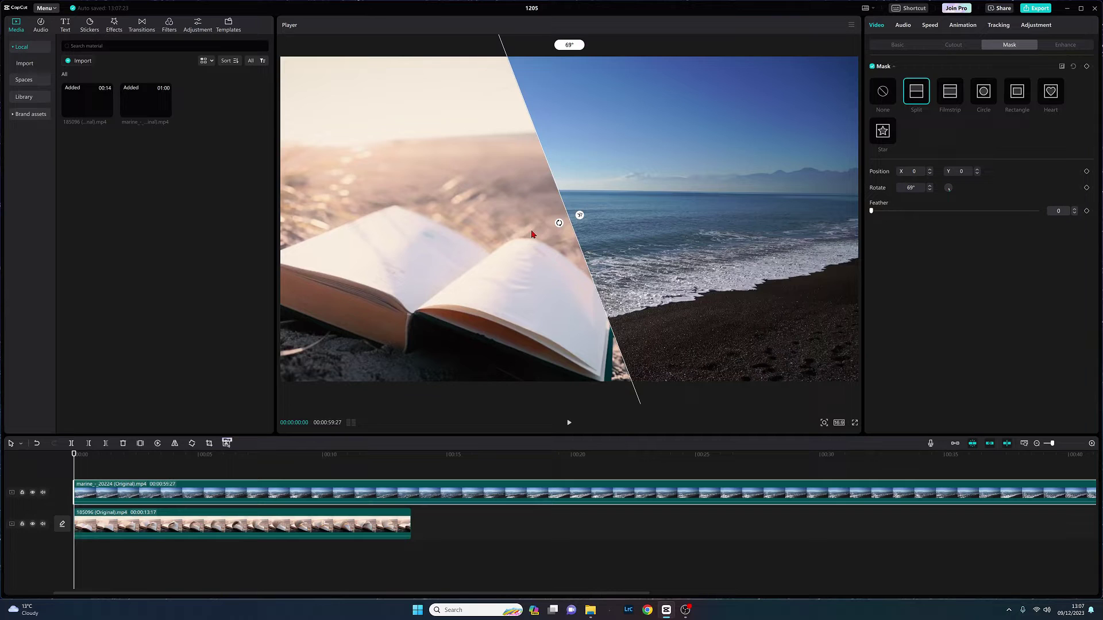
left_click_drag(532, 234, 531, 234)
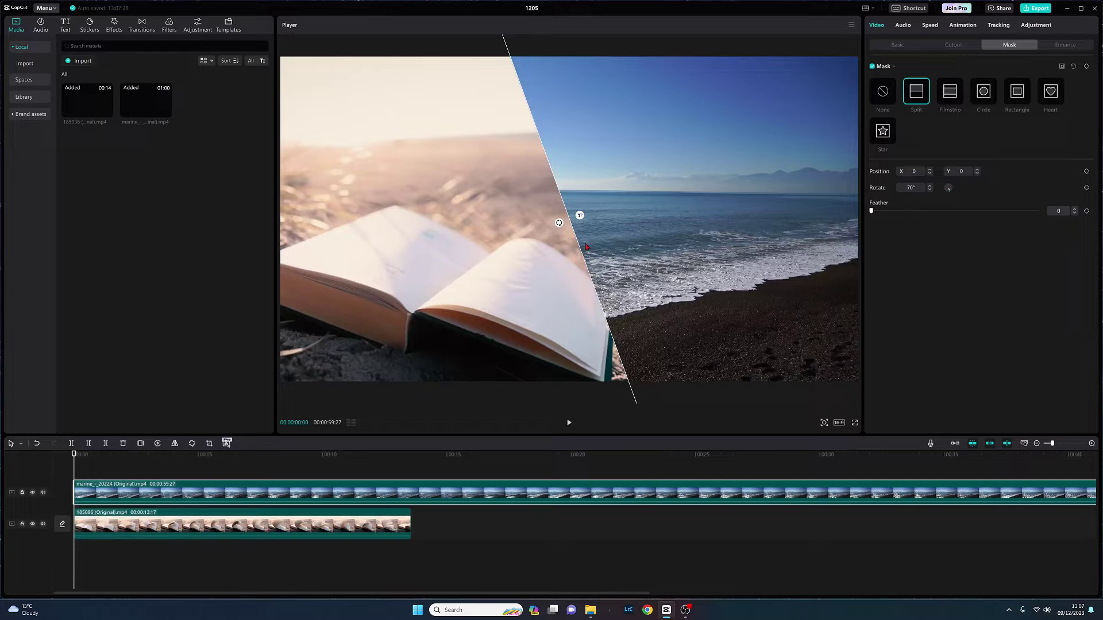
mouse_move(559, 223)
left_mouse_down()
mouse_move(592, 223)
mouse_move(626, 263)
left_mouse_up()
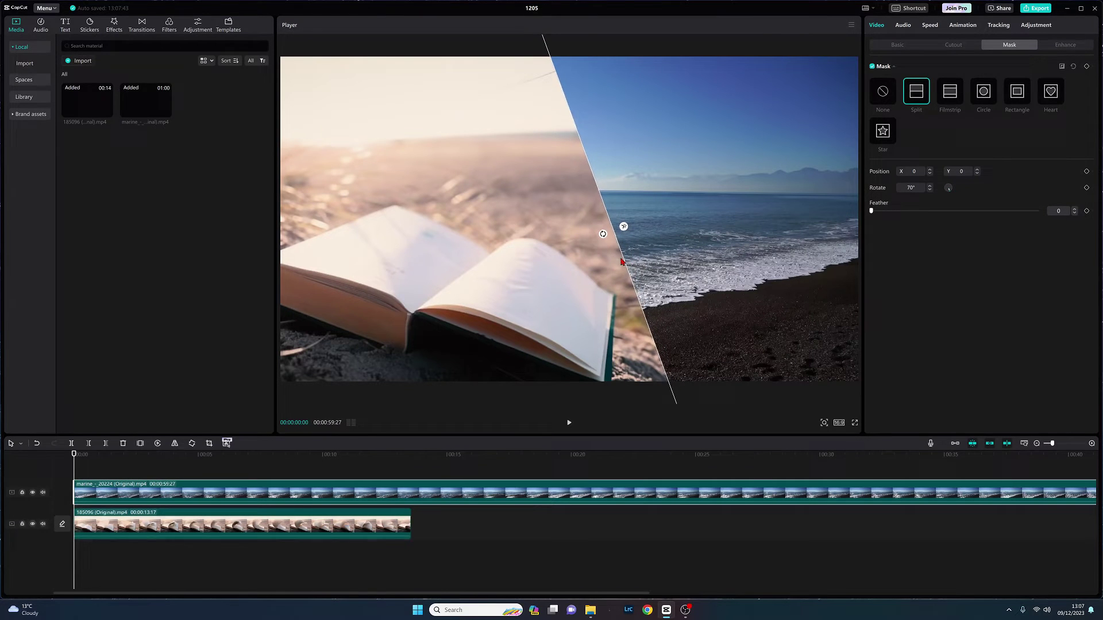
left_click_drag(626, 262, 617, 269)
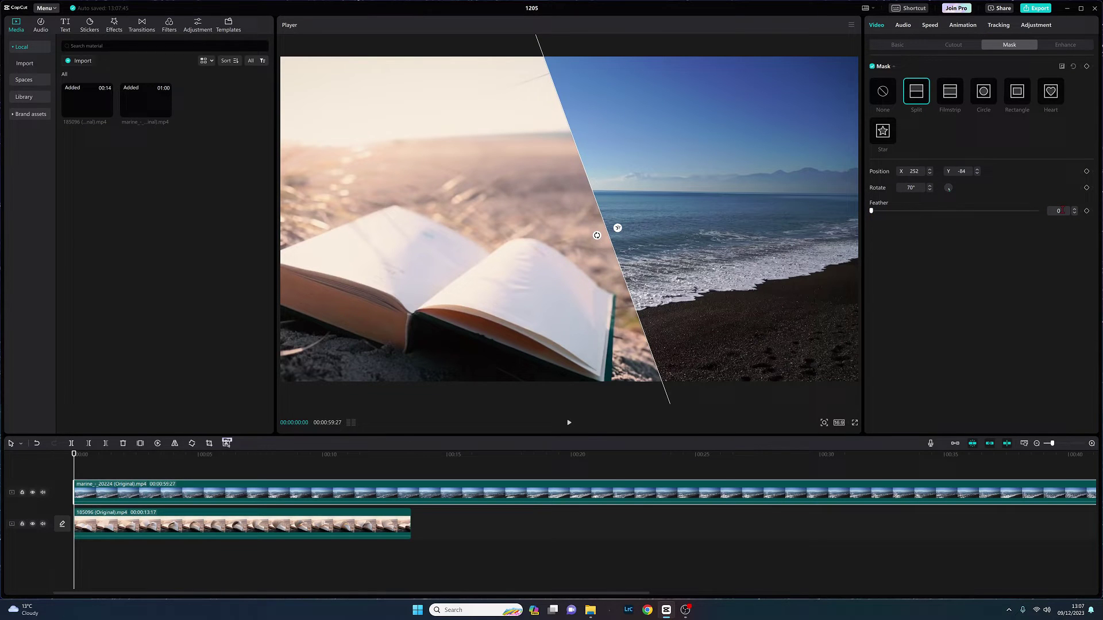
Set the mask feather to 7 and play back the blended composition
left_click(1058, 210)
type("7")
key("Return")
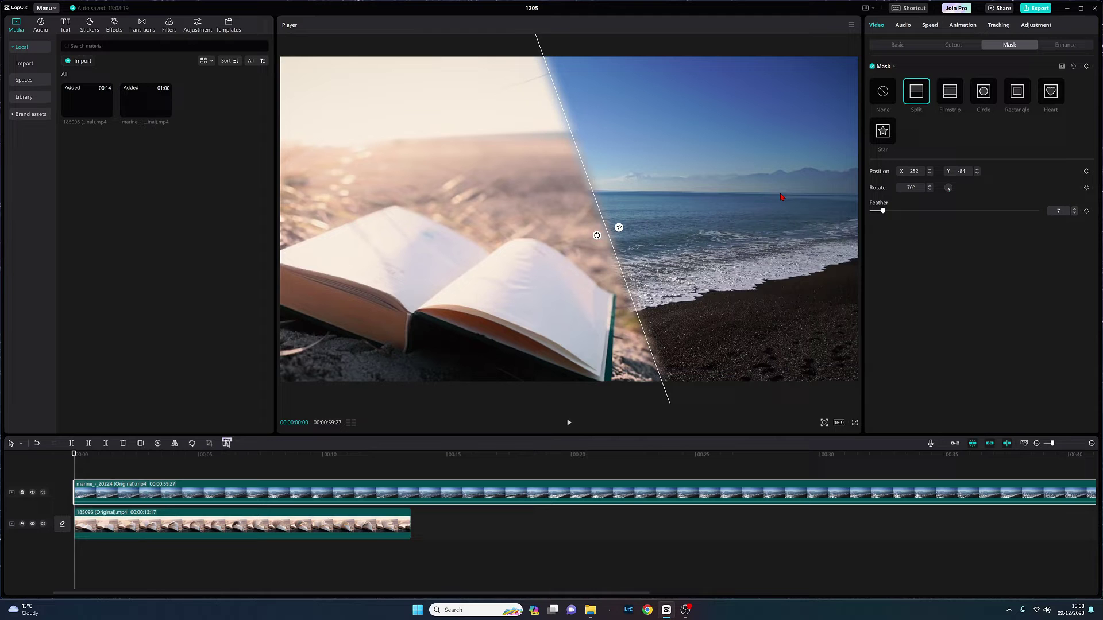
key("space")
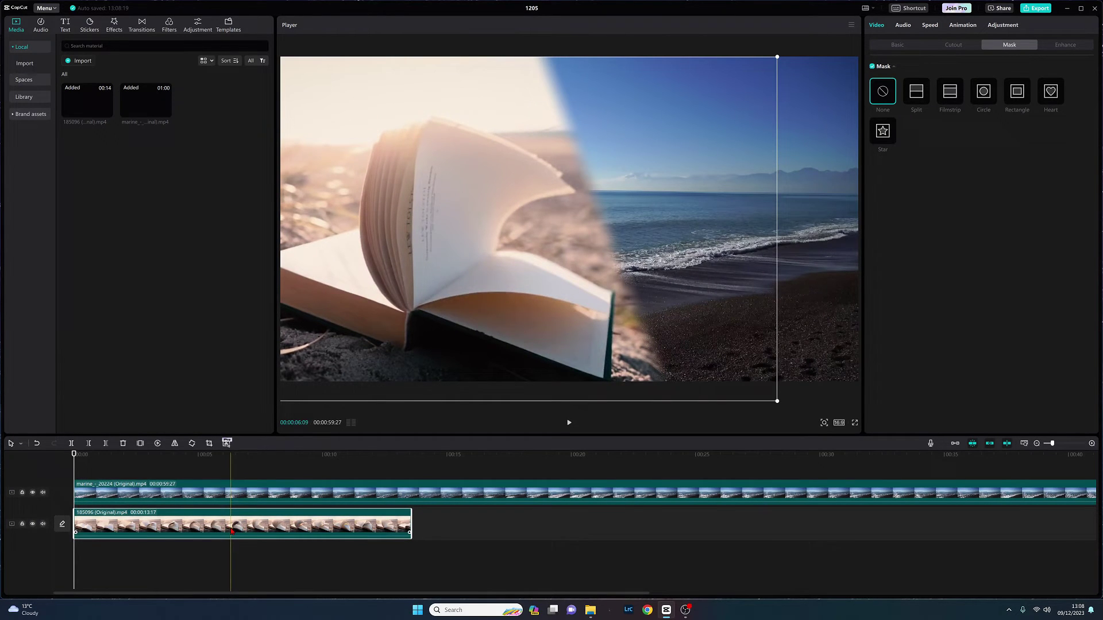
Tilt the book clip to 2° and check the beach clip's transform
left_click(899, 47)
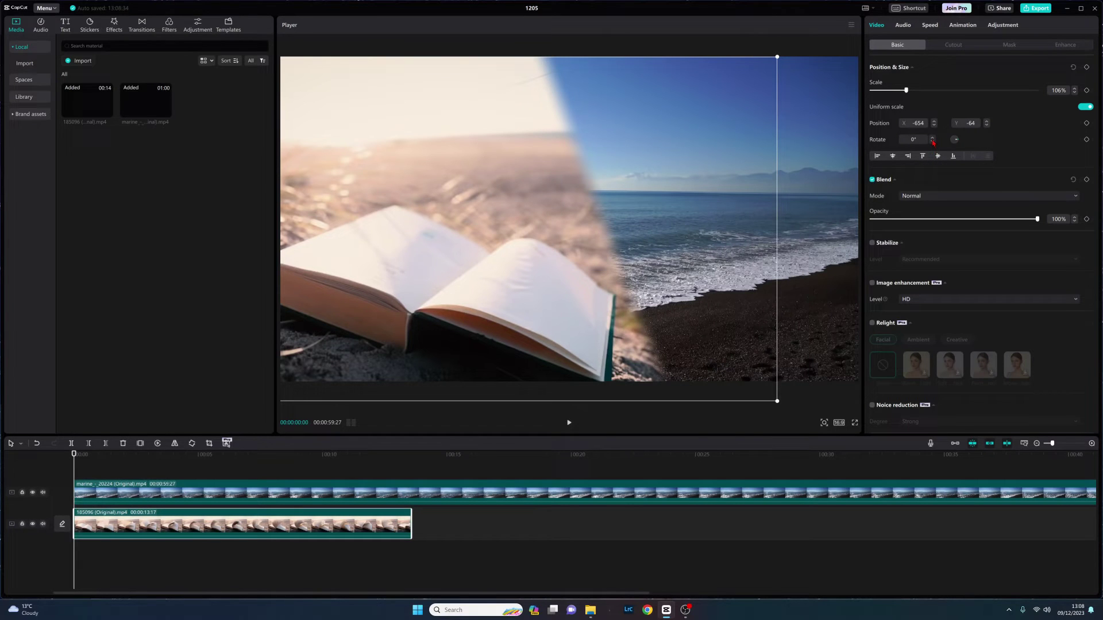
left_click(932, 143)
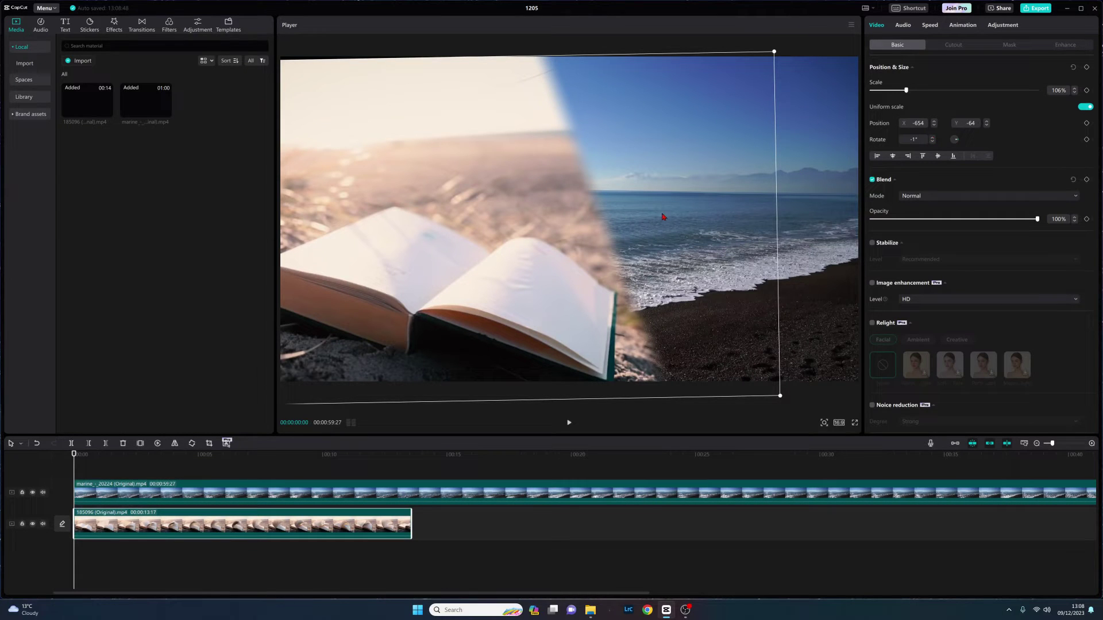
left_click(809, 190)
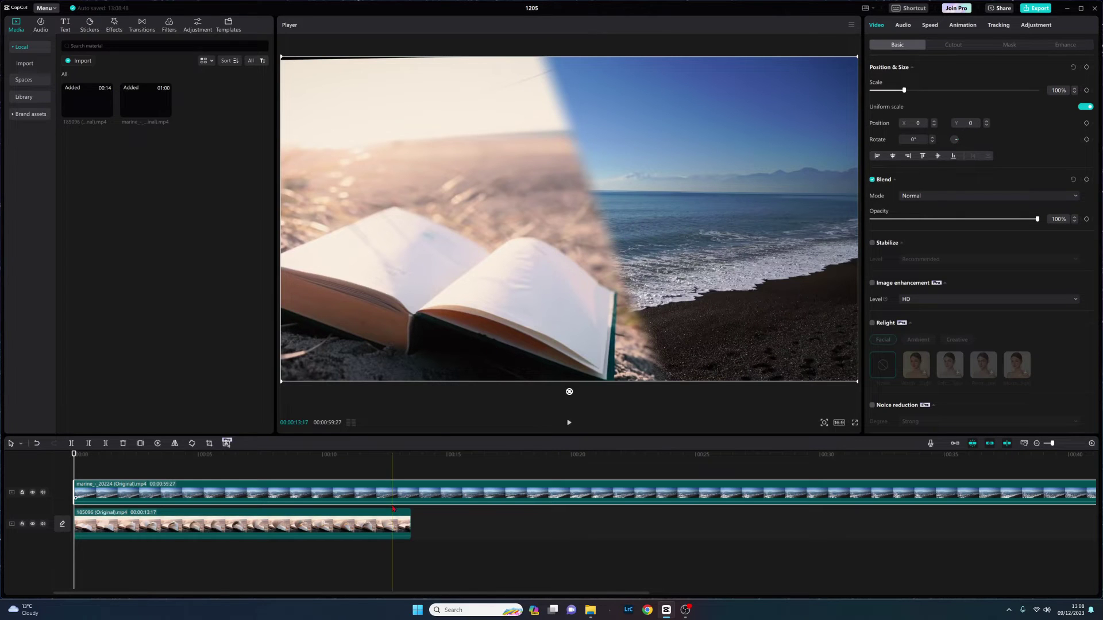
key("space")
Enlarge the book clip slightly from the timeline start, then scrub to about nine seconds
left_click(370, 524)
key("Home")
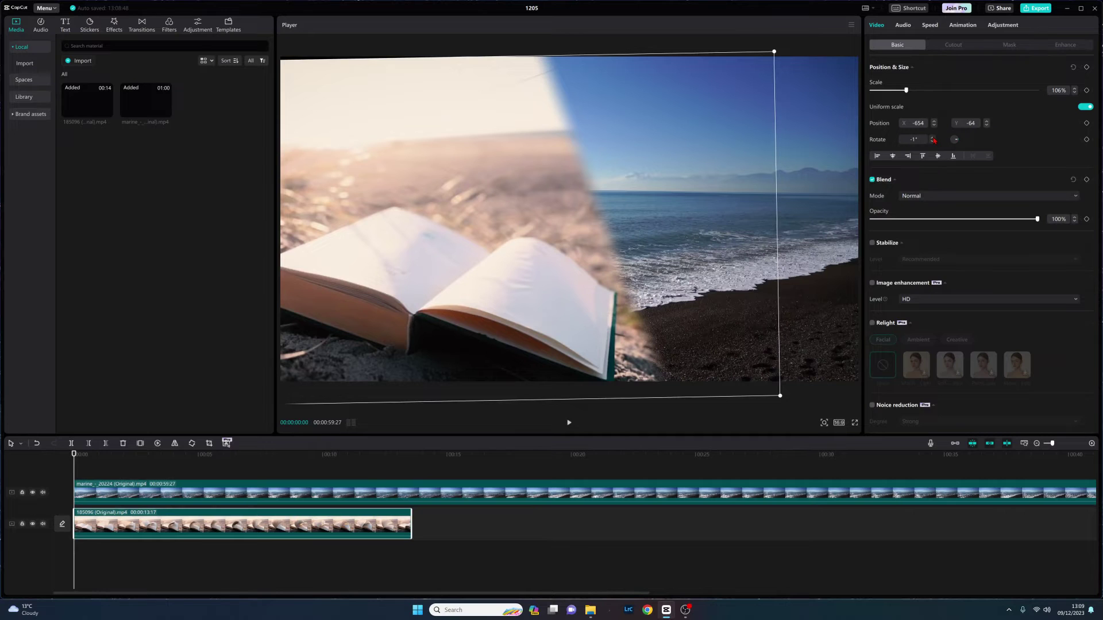
type("2")
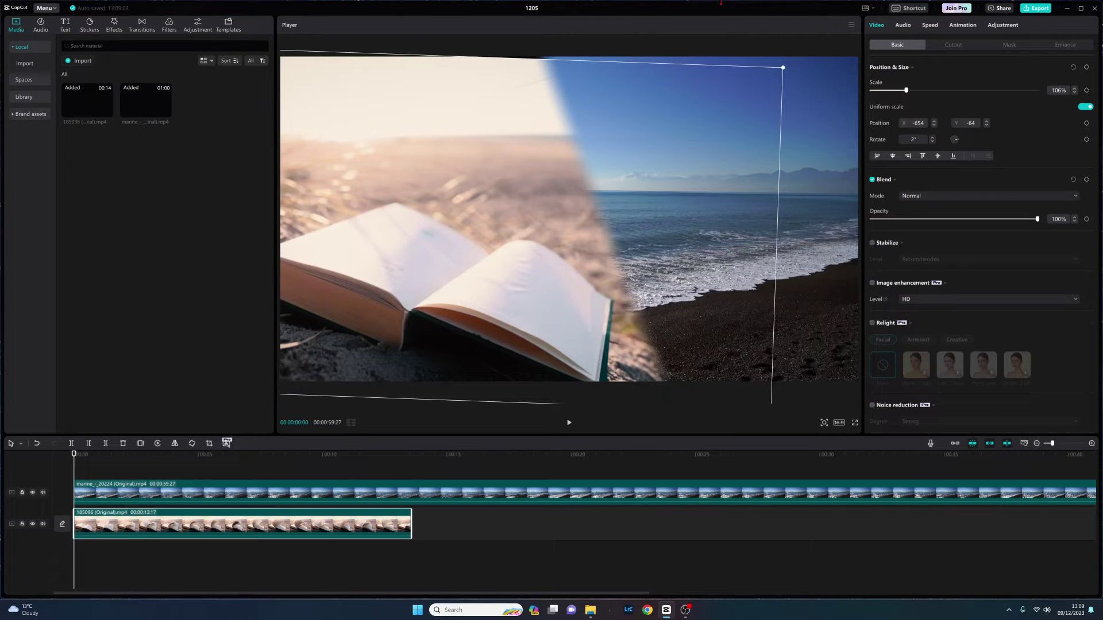
left_click_drag(782, 67, 791, 53)
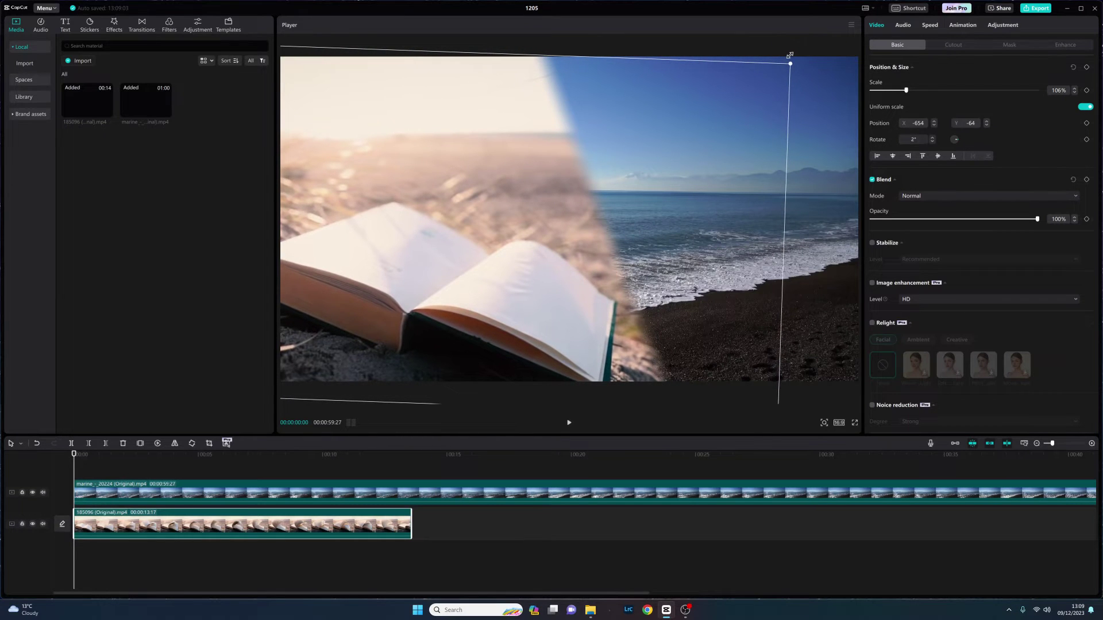
left_click_drag(334, 493, 316, 494)
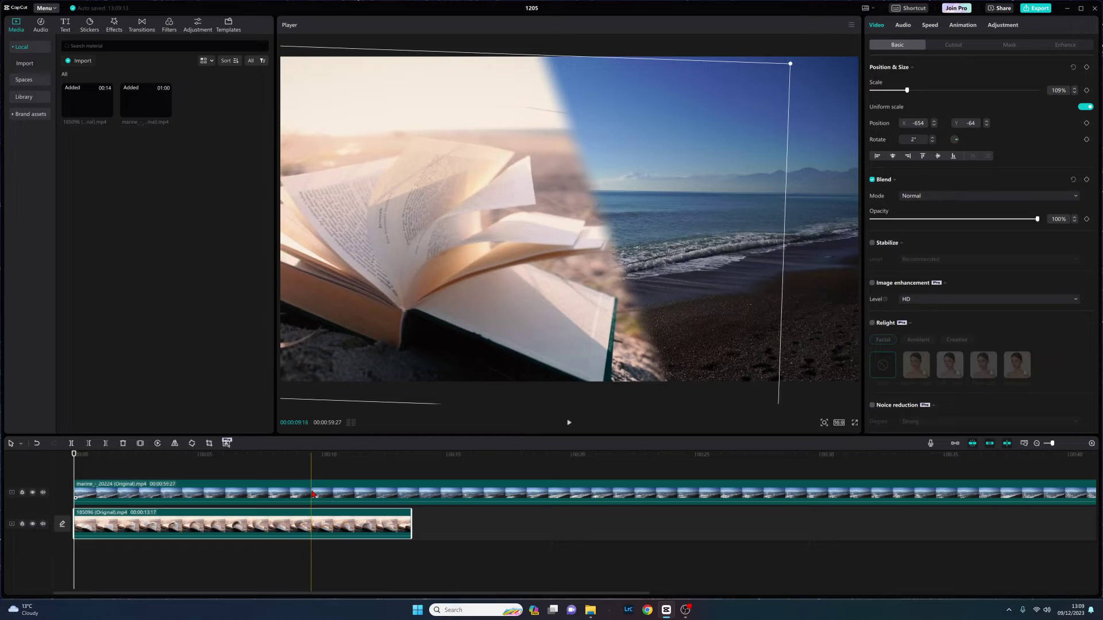
Scale the beach clip to 138% and move it to position 165, 312
left_click(315, 494)
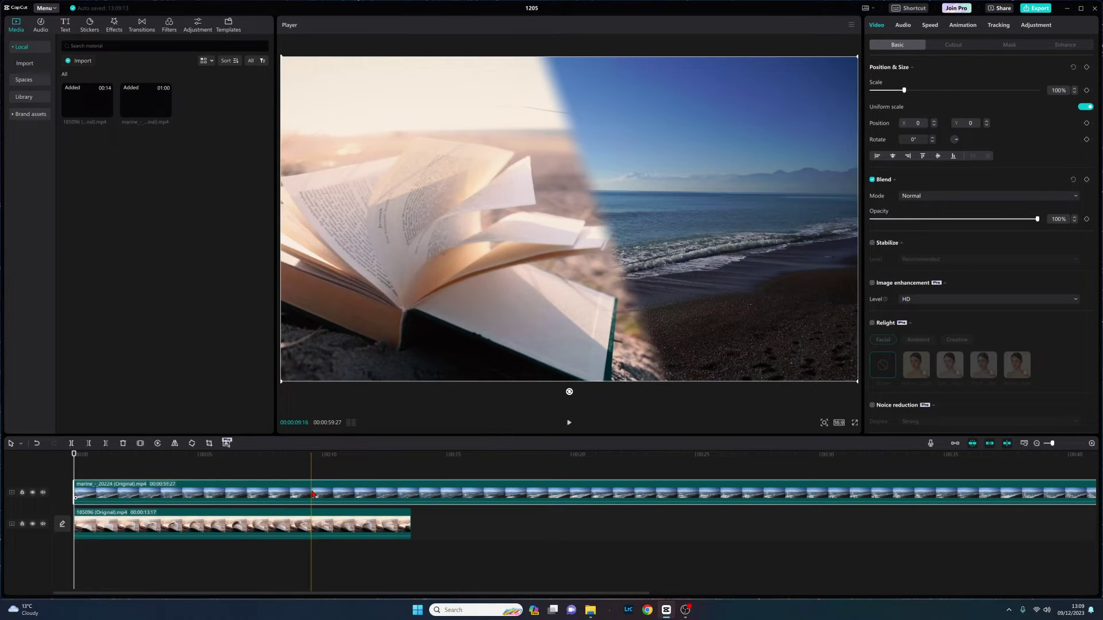
left_click_drag(315, 494, 279, 494)
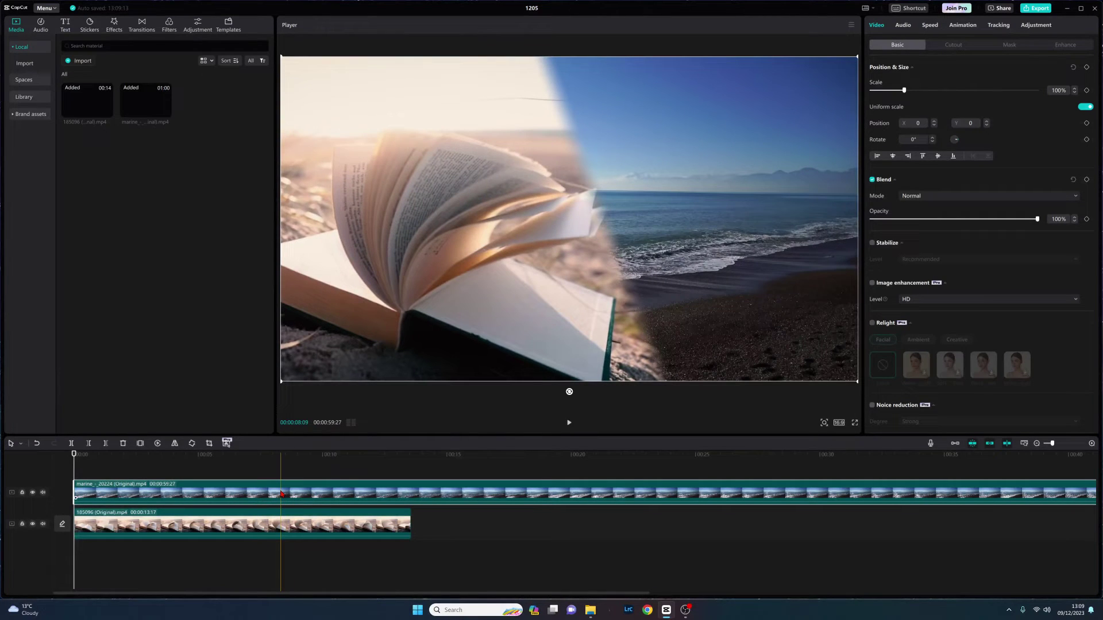
left_click_drag(280, 494, 73, 494)
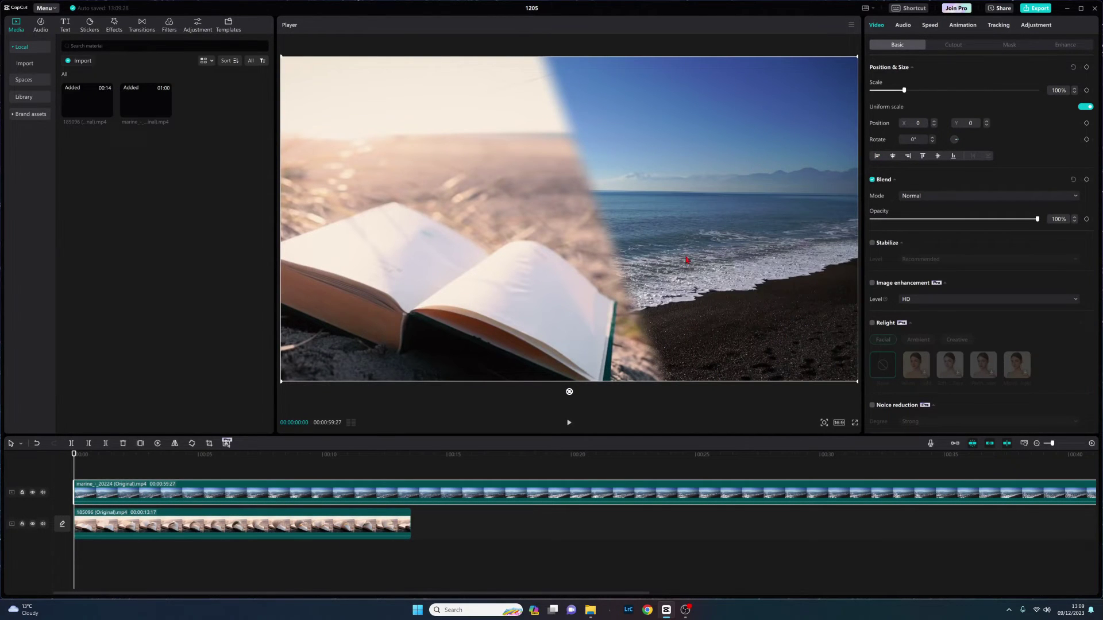
left_click_drag(688, 261, 707, 199)
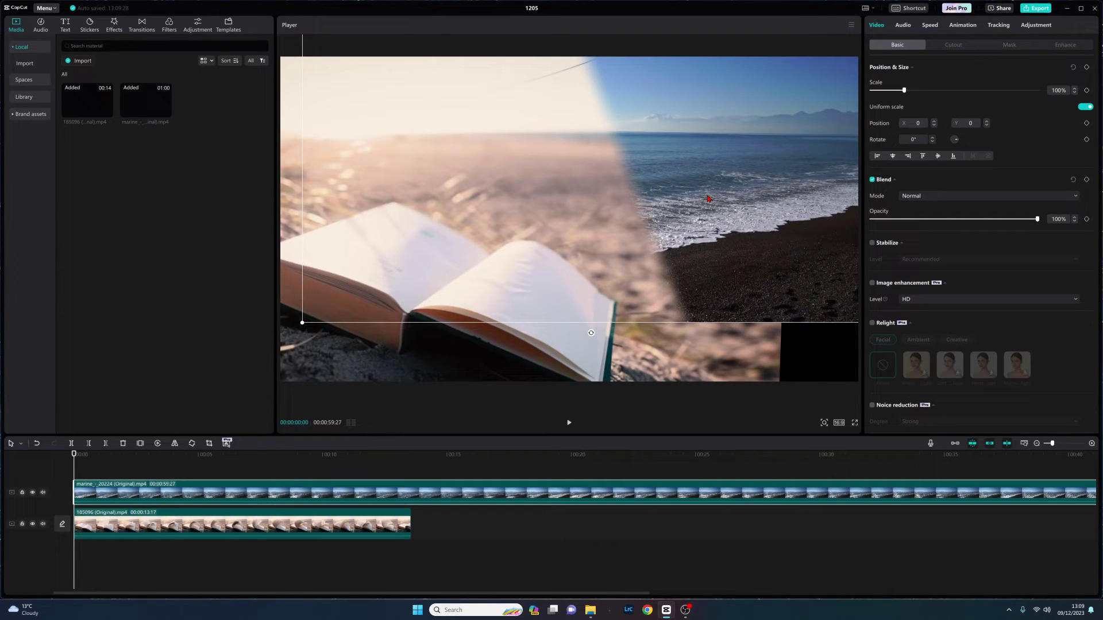
left_click_drag(708, 199, 707, 202)
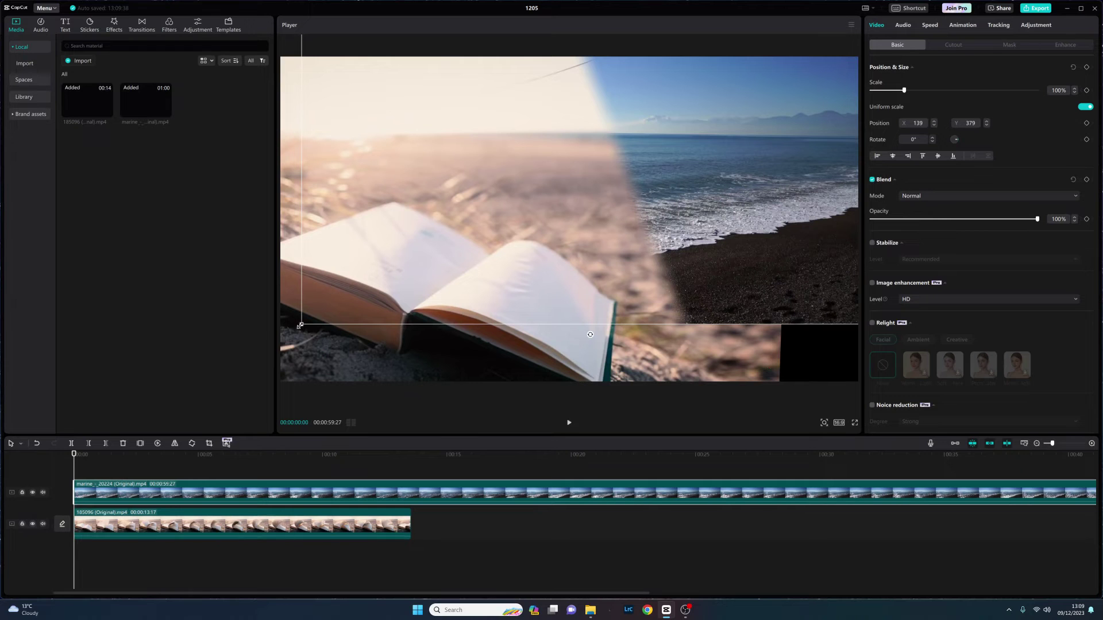
left_click_drag(300, 326, 137, 421)
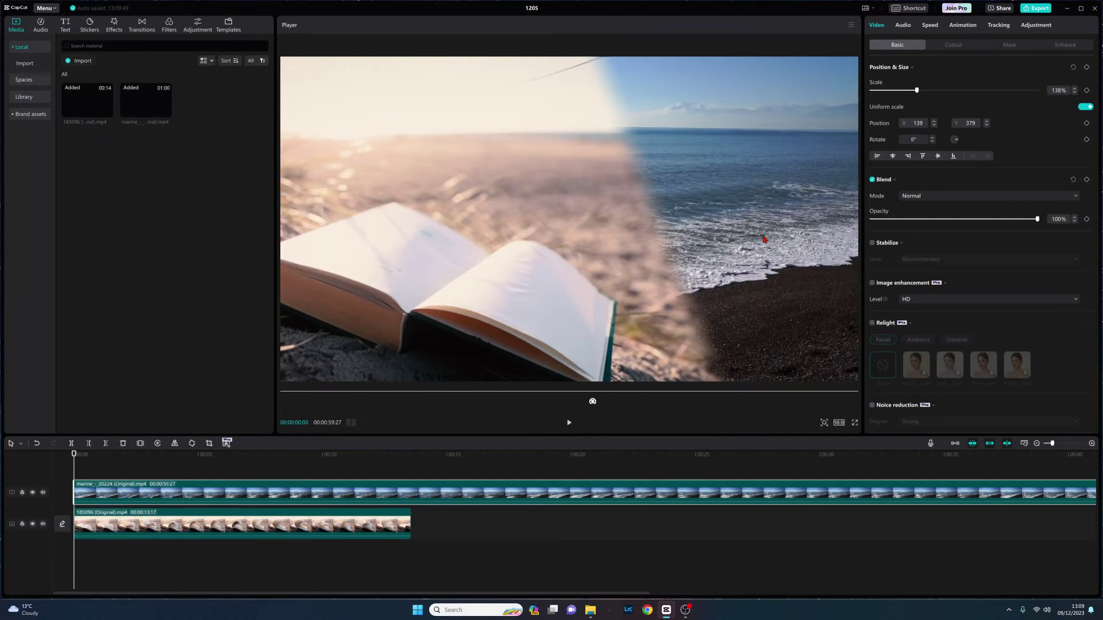
left_click_drag(765, 240, 767, 245)
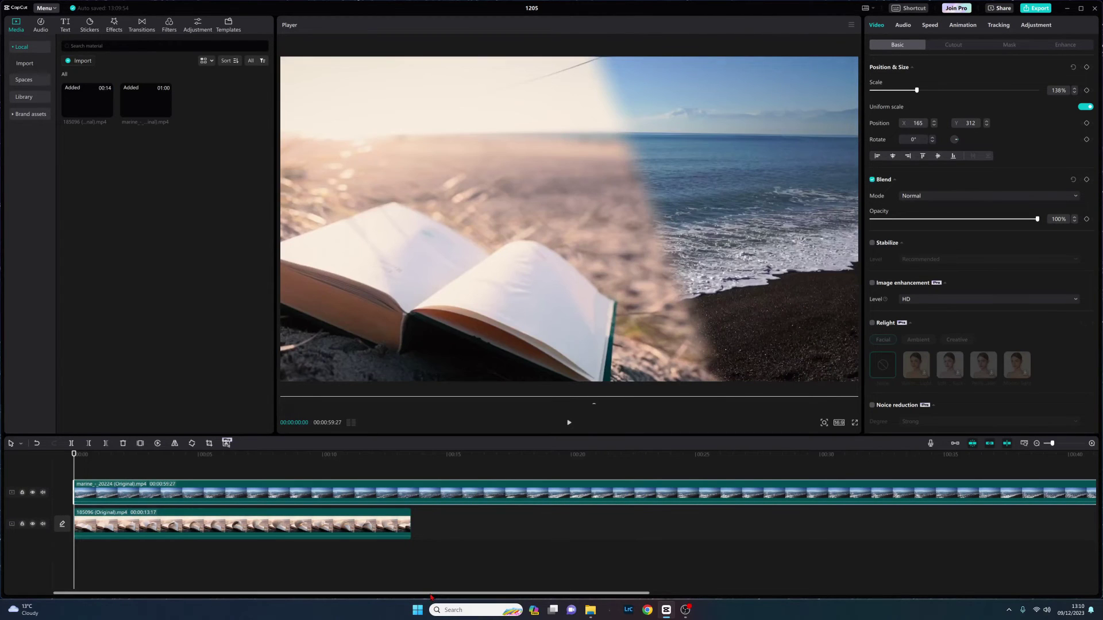
left_click_drag(431, 597, 753, 610)
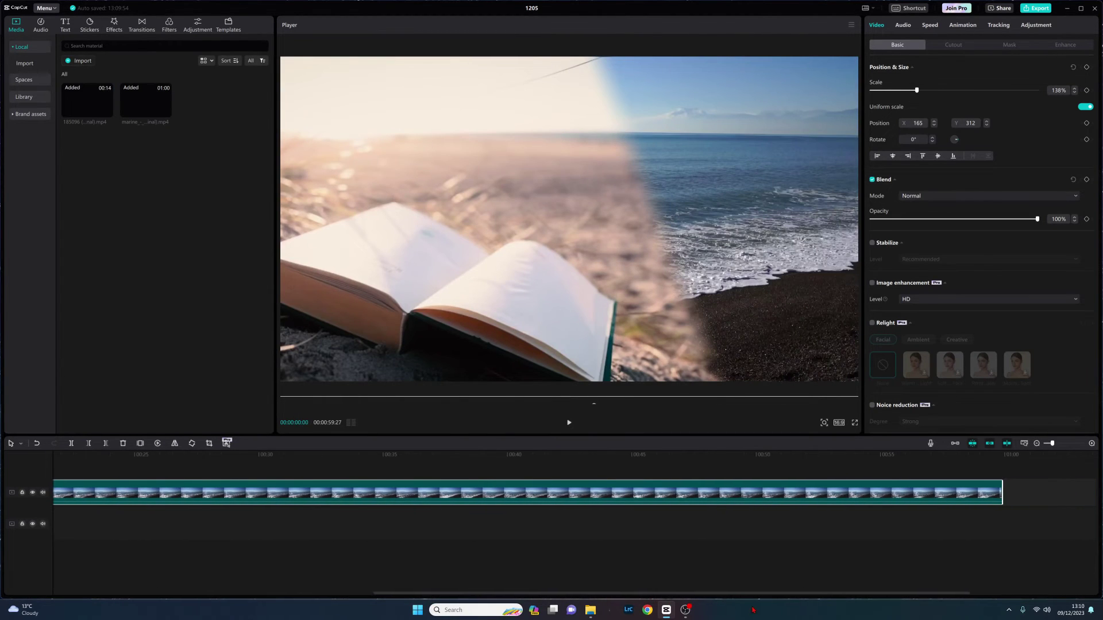
Trim the beach clip's end to snap to the book clip's end
left_click_drag(810, 457, 1009, 499)
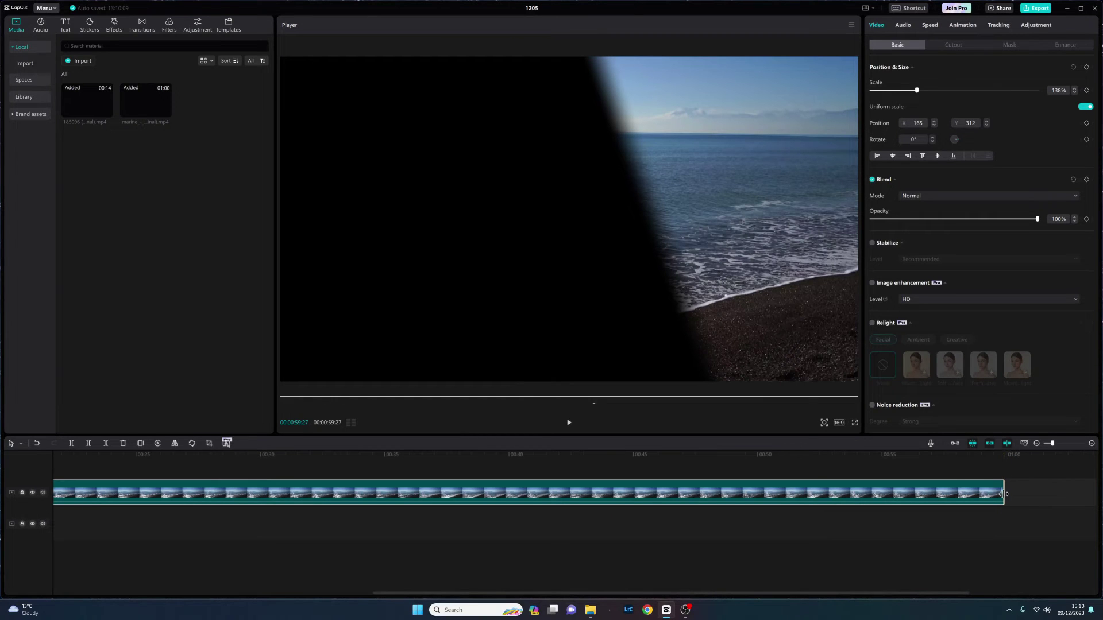
mouse_move(1001, 493)
left_mouse_down()
mouse_move(69, 508)
mouse_move(412, 504)
left_mouse_up()
left_click(547, 503)
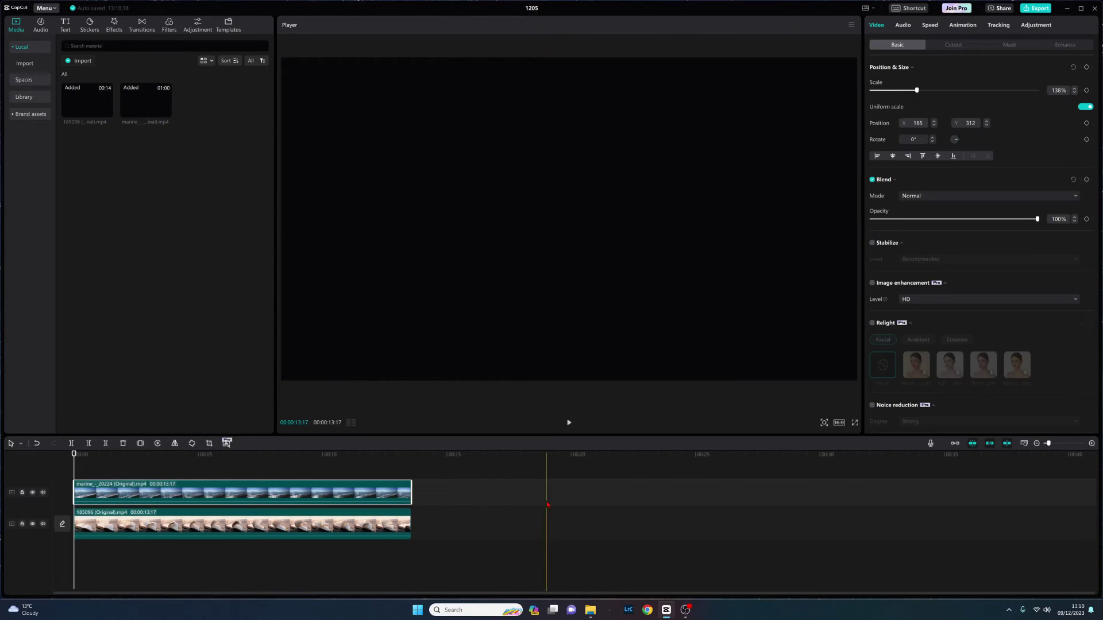
mouse_move(547, 504)
left_mouse_down()
mouse_move(253, 567)
mouse_move(162, 569)
left_mouse_up()
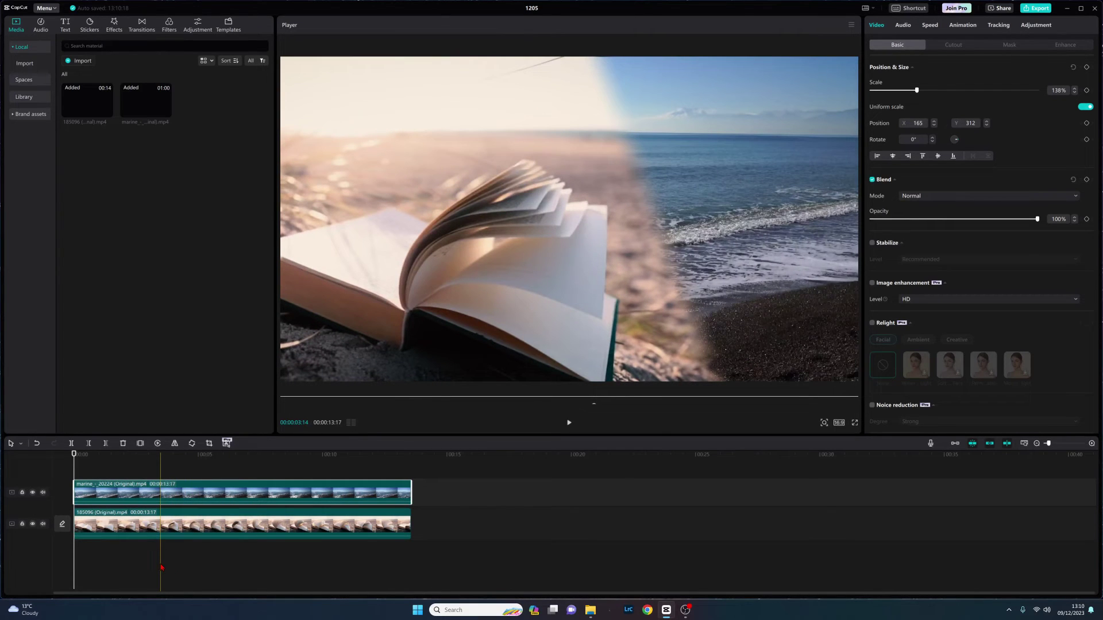
mouse_move(160, 569)
left_mouse_down()
mouse_move(73, 535)
mouse_move(124, 569)
left_mouse_up()
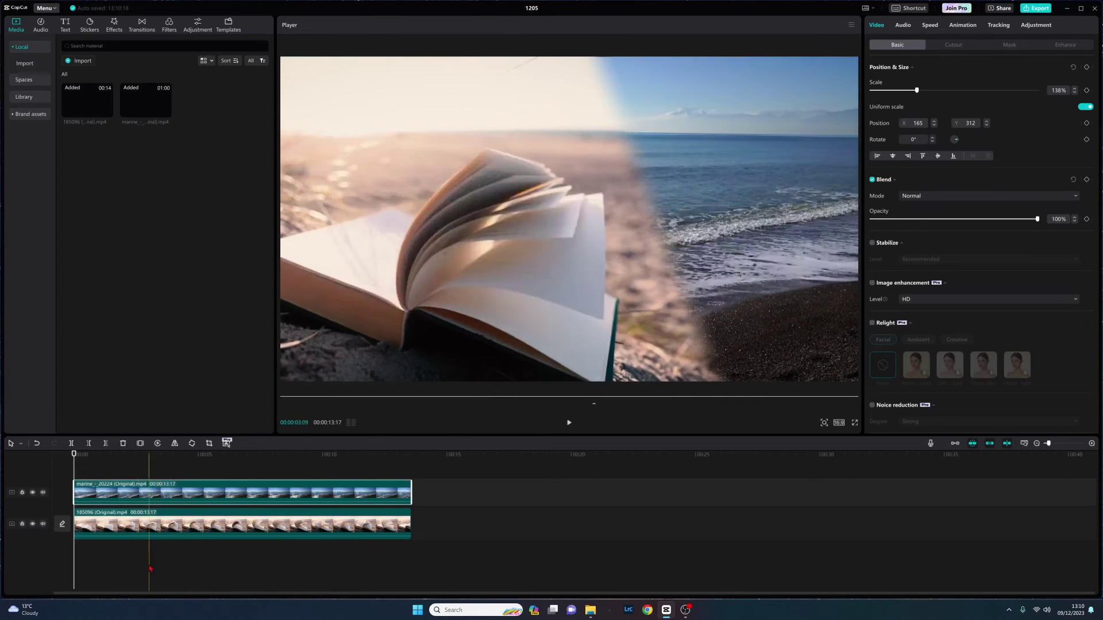
Deselect all clips and play the composition from the start to its 13-second end
left_click(121, 569)
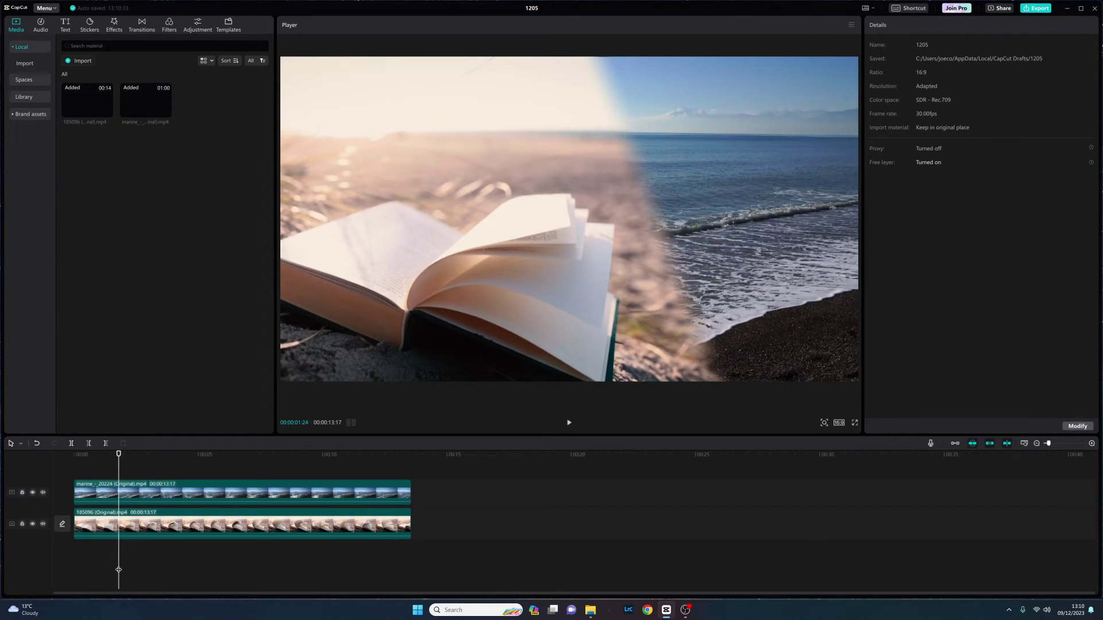
key("Home")
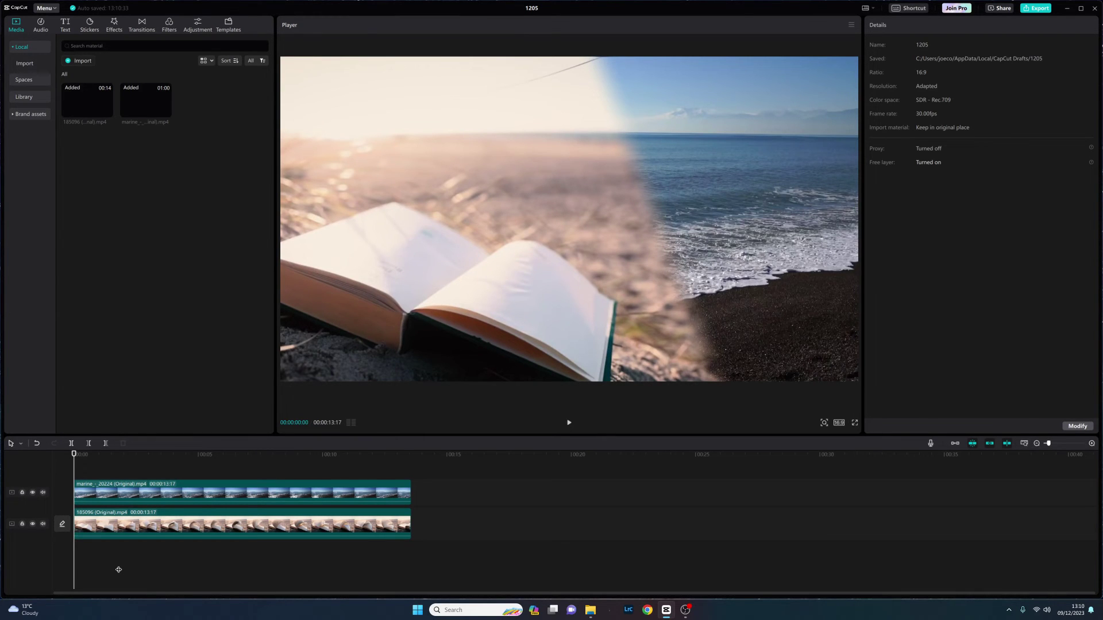
key("space")
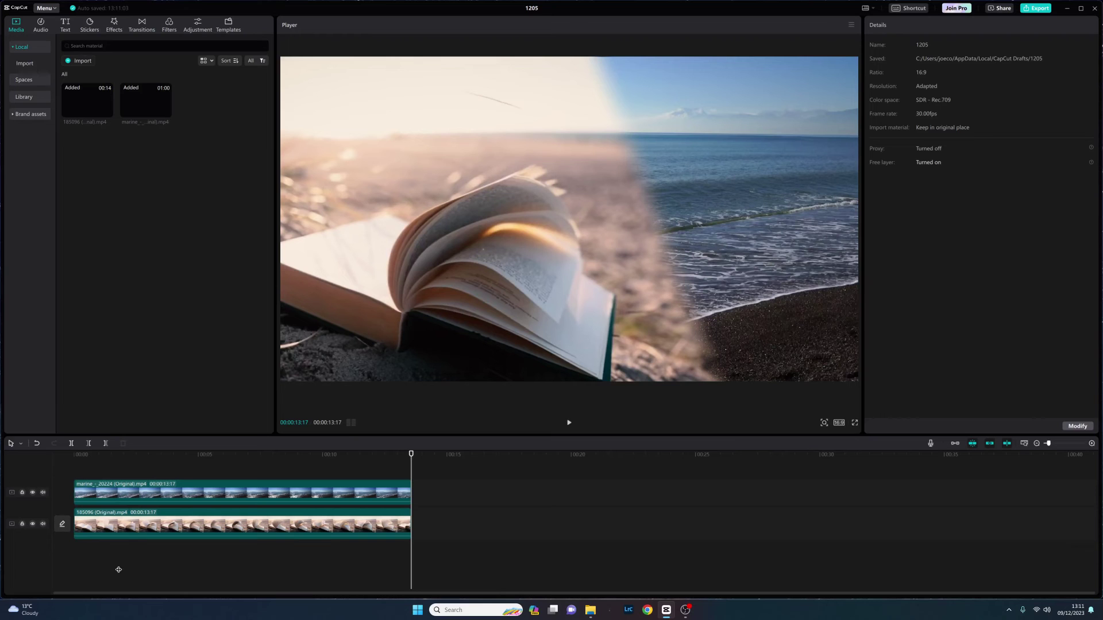
left_click_drag(411, 455, 411, 455)
left_click_drag(410, 455, 387, 455)
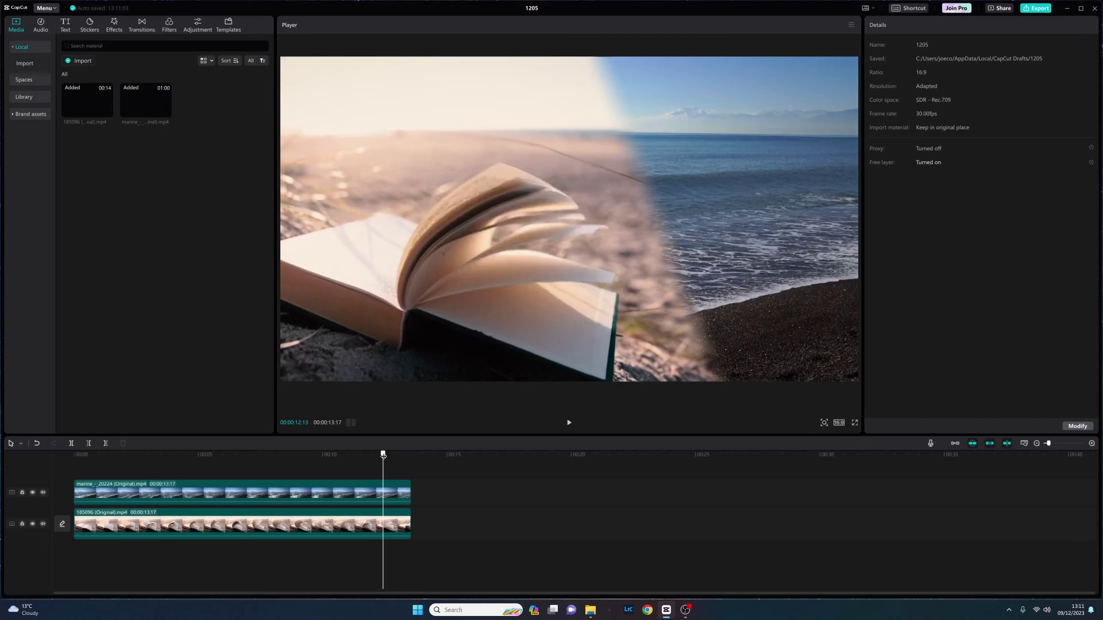
left_click_drag(387, 455, 371, 454)
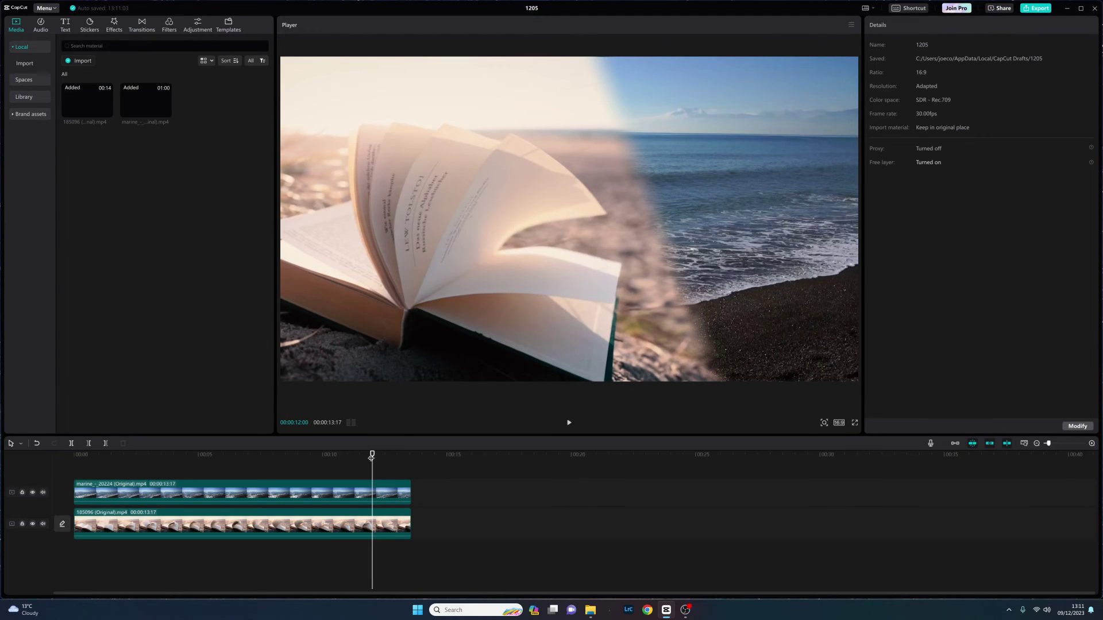